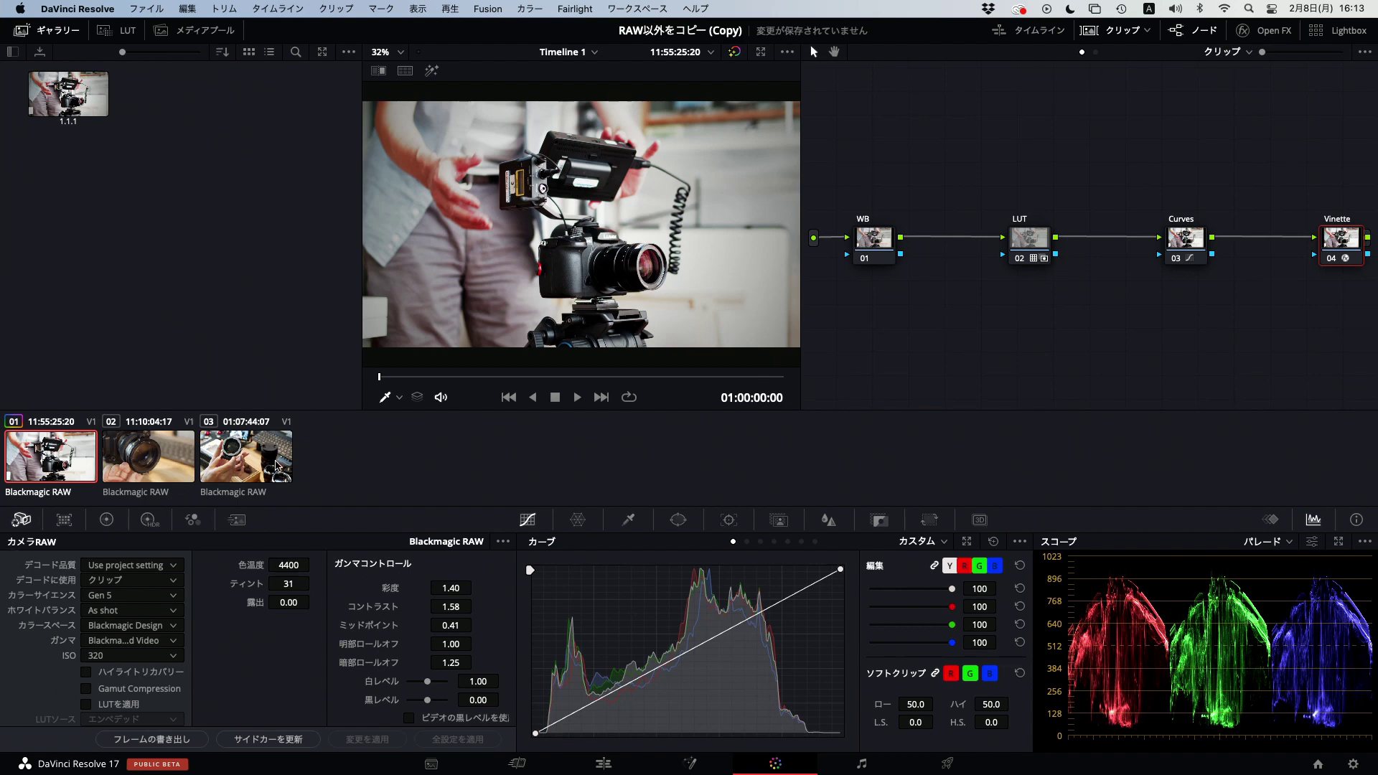
# Compare the RAW settings of clips 01–03, then select clips 02 and 03 together.
pyautogui.click(162, 473)
pyautogui.click(252, 466)
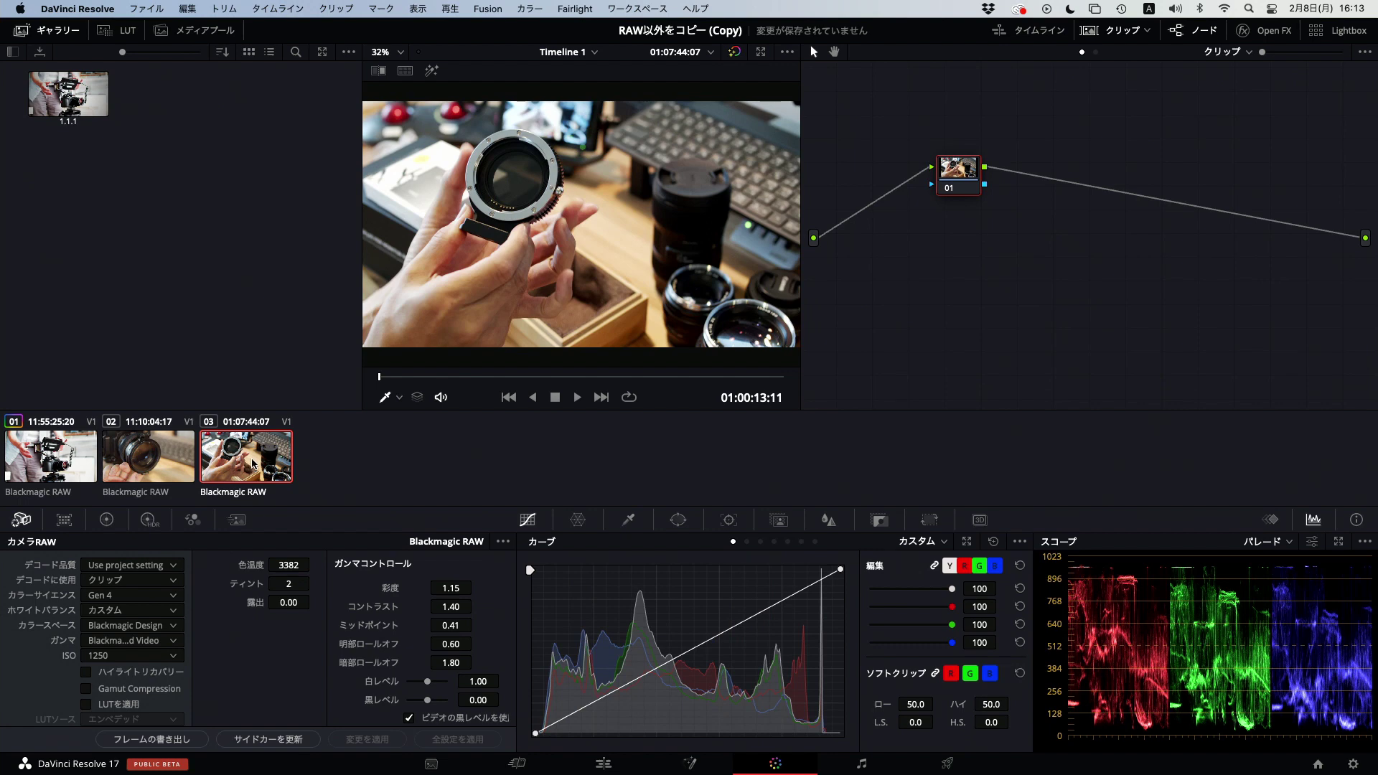
pyautogui.click(45, 460)
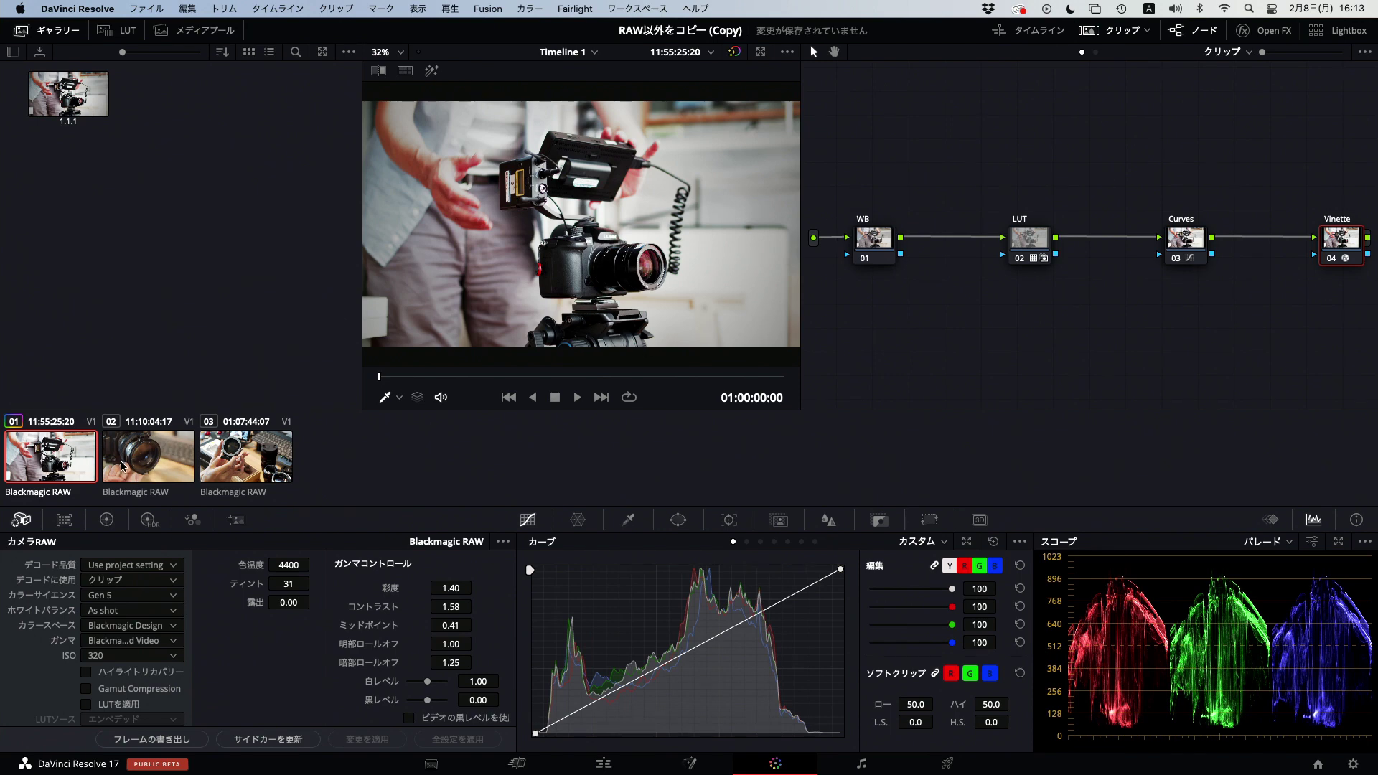
pyautogui.click(122, 467)
pyautogui.keyDown('shift'); pyautogui.click(250, 465); pyautogui.keyUp('shift')
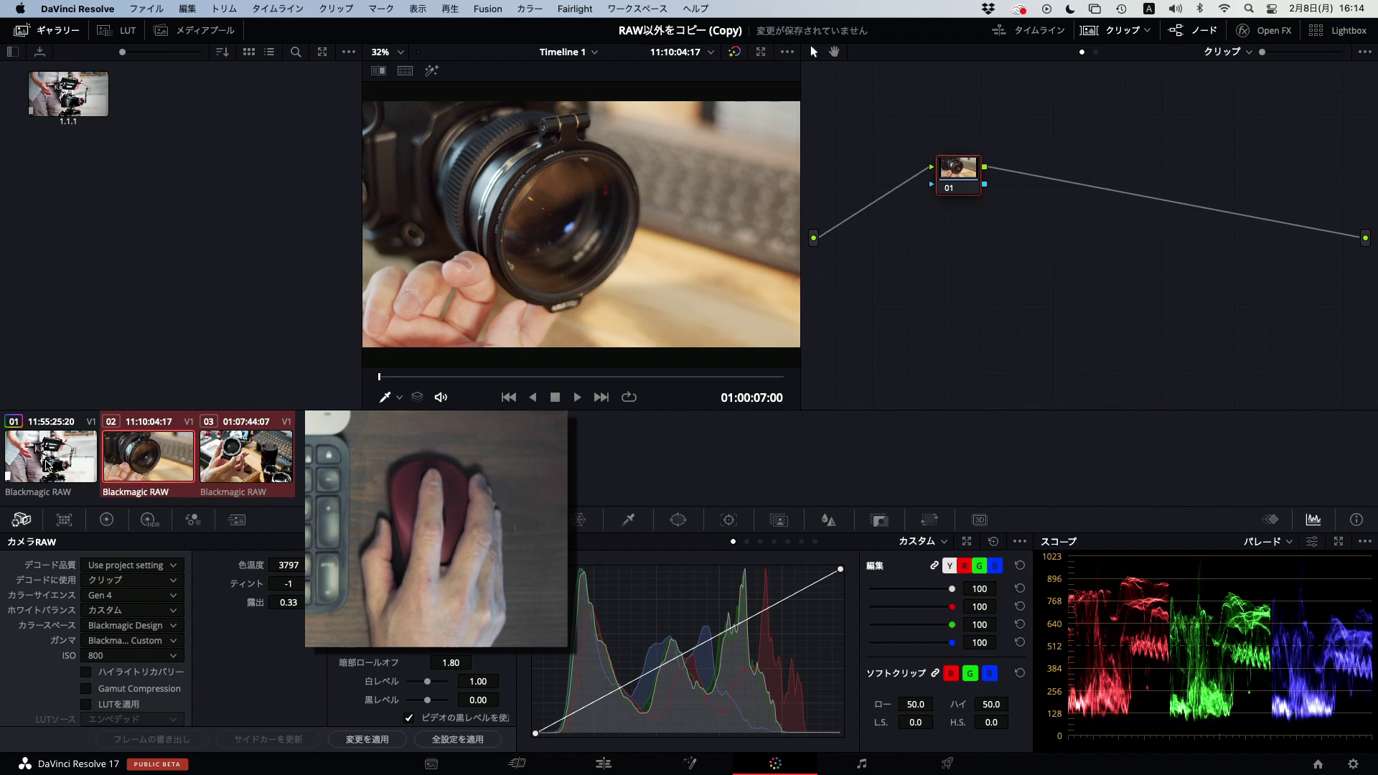
# Copy clip 01's grade onto the selected clips, then undo it on clip 03.
pyautogui.middleClick(48, 465)
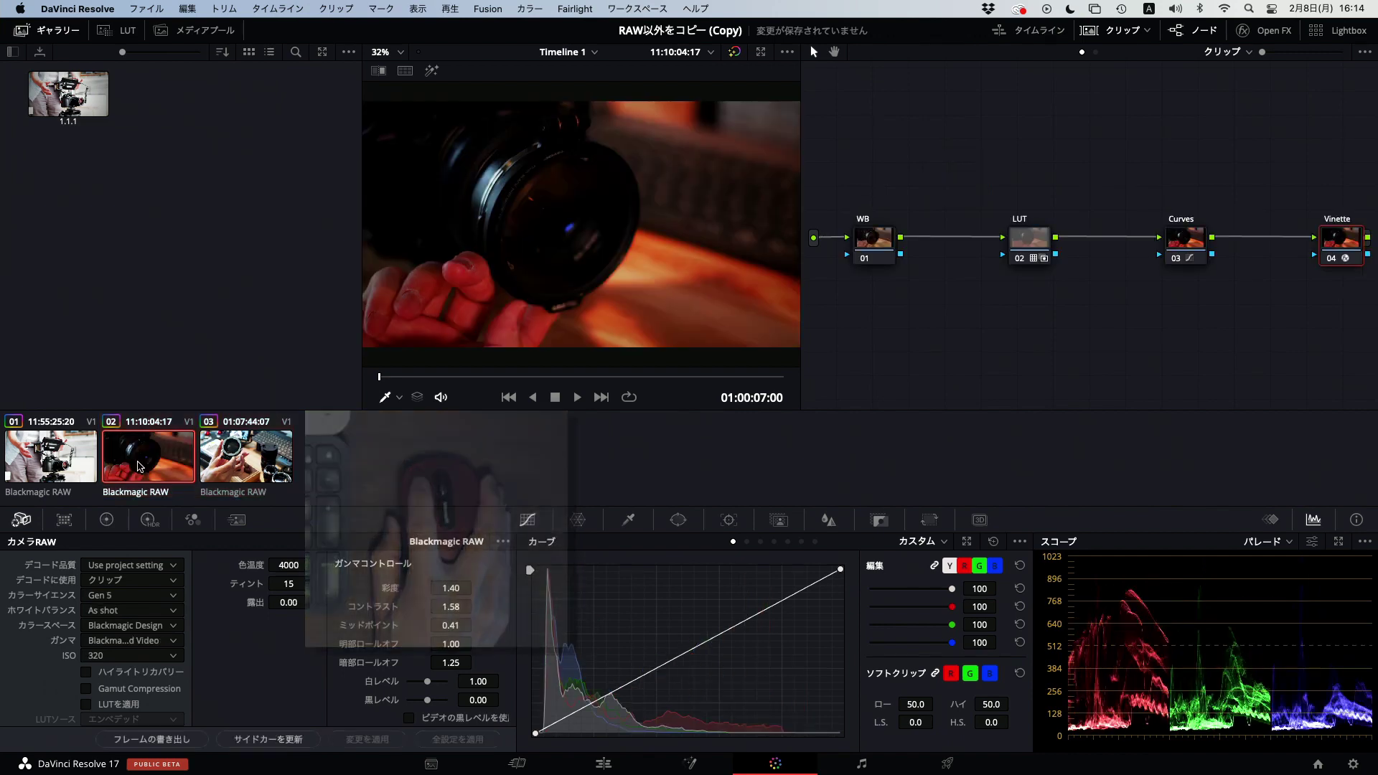
pyautogui.click(241, 465)
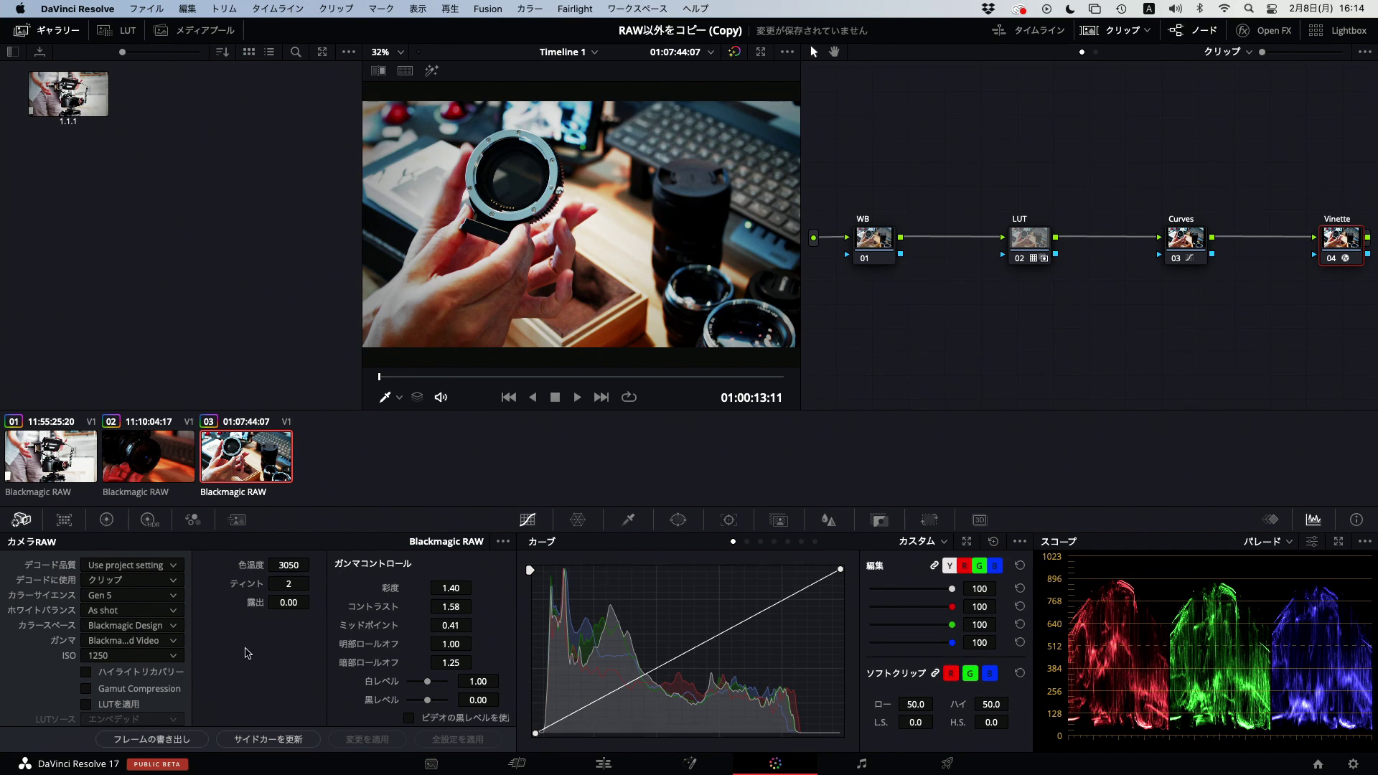
pyautogui.press('super+Home')
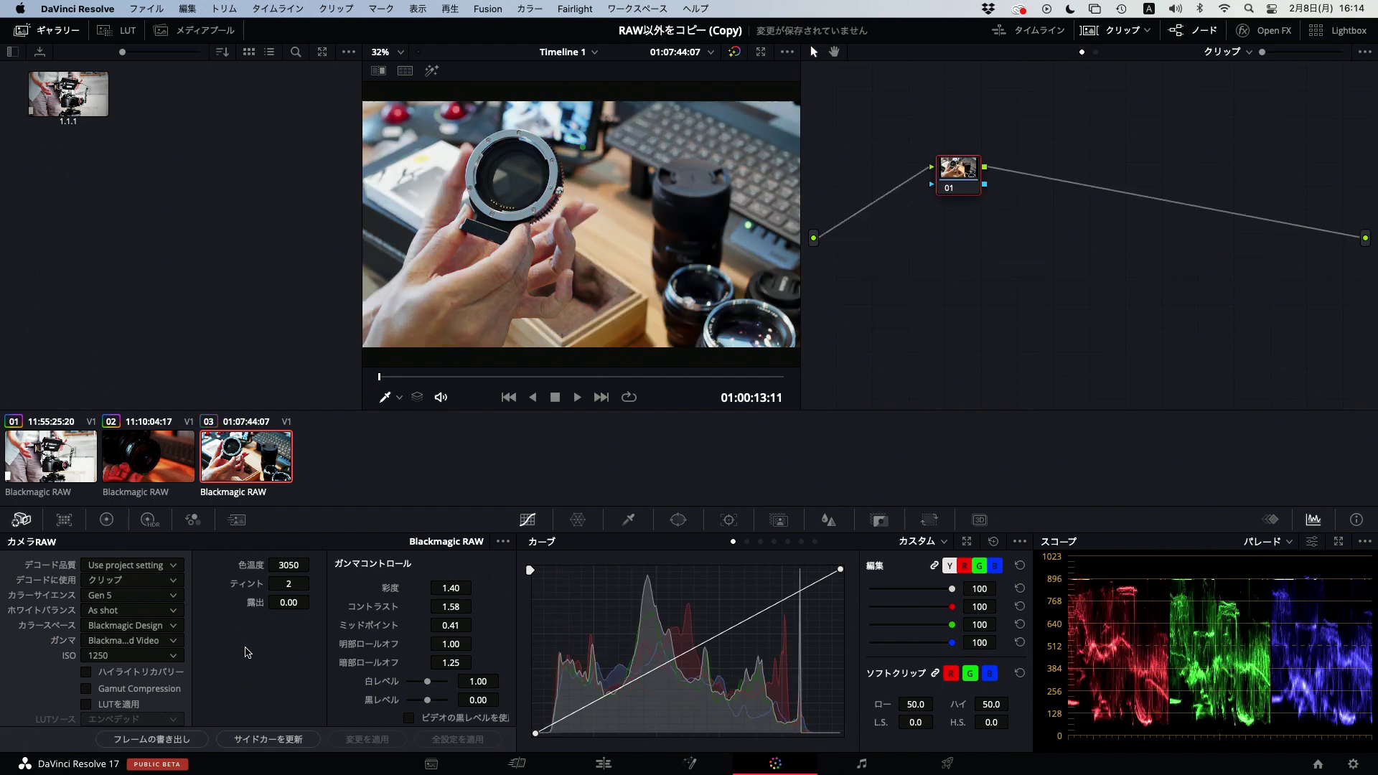
# Undo the copied grade on clip 02, compare clips 02 and 03, and return to clip 01.
pyautogui.click(158, 474)
pyautogui.press('super+Home')
pyautogui.click(230, 462)
pyautogui.click(160, 457)
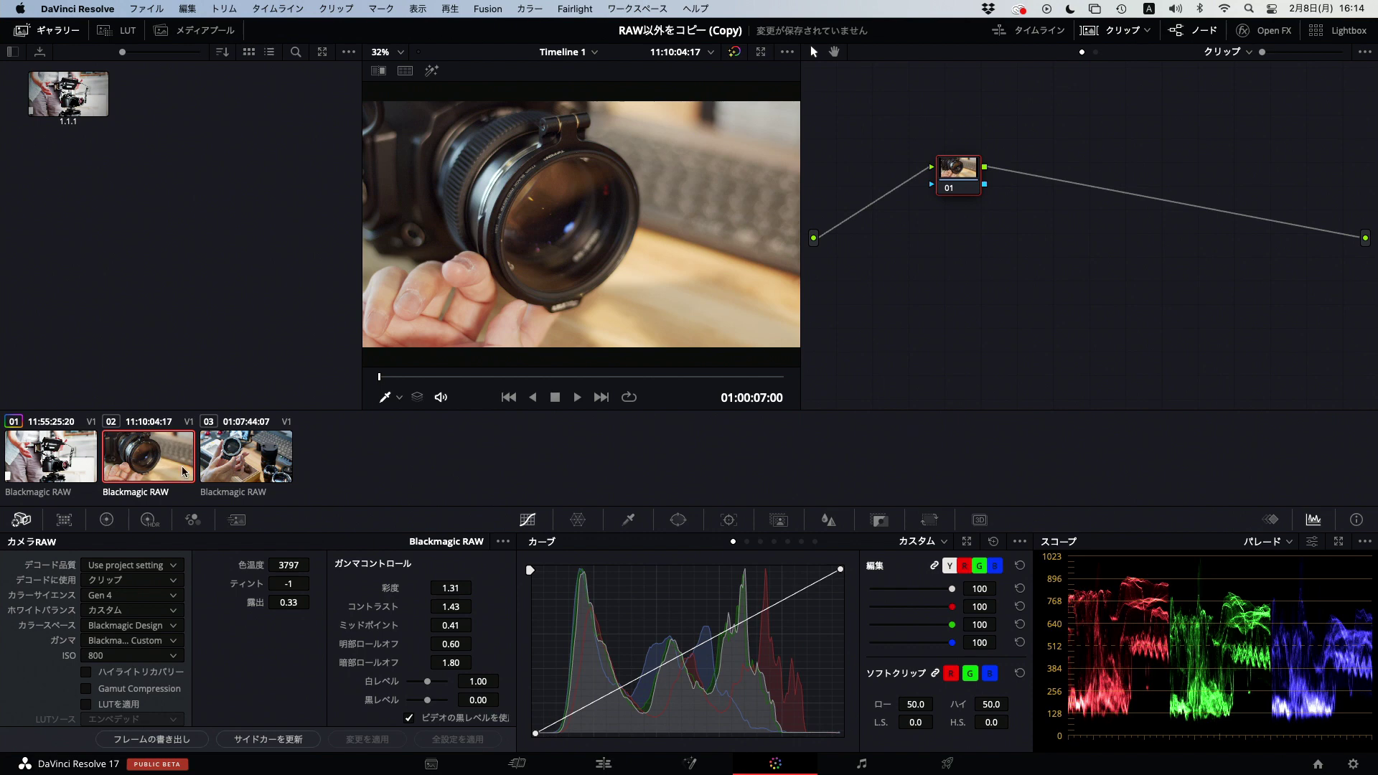
pyautogui.click(76, 472)
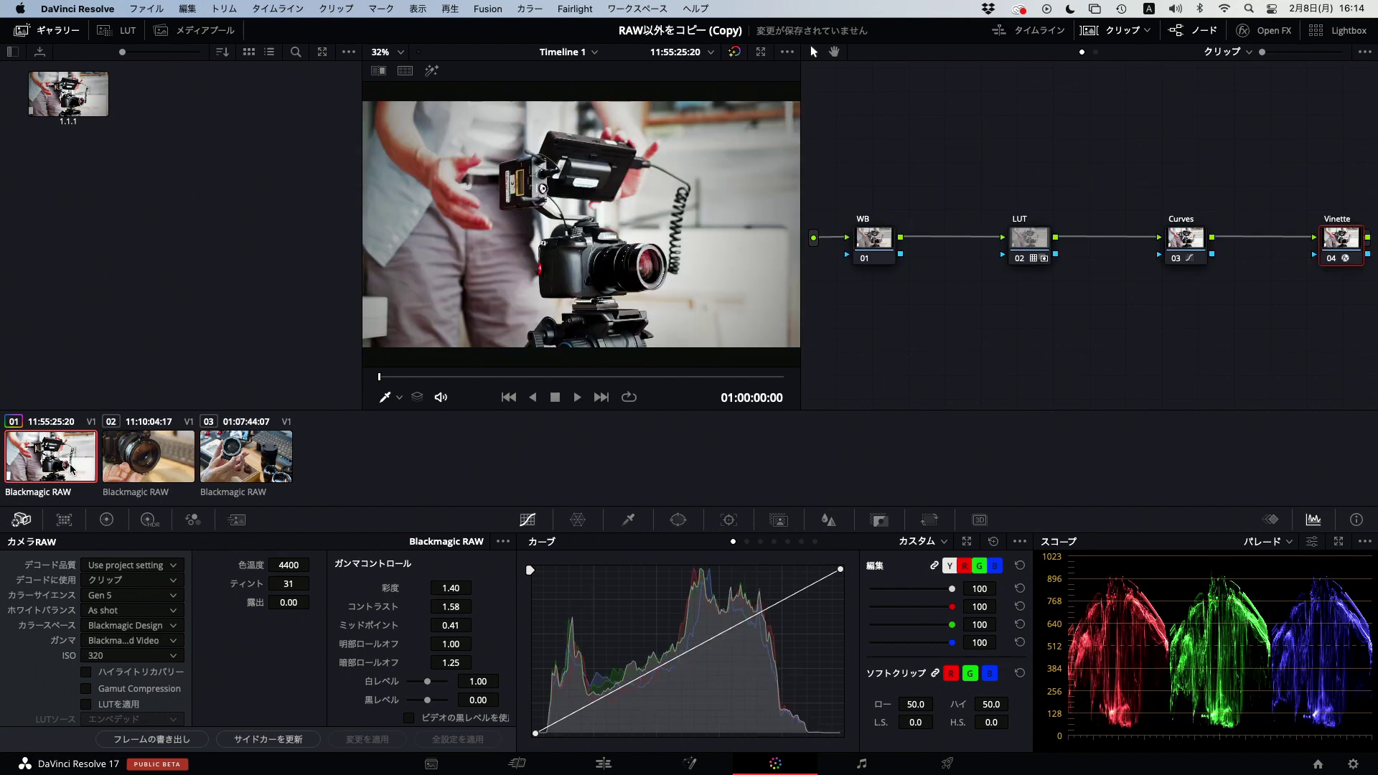
pyautogui.click(194, 30)
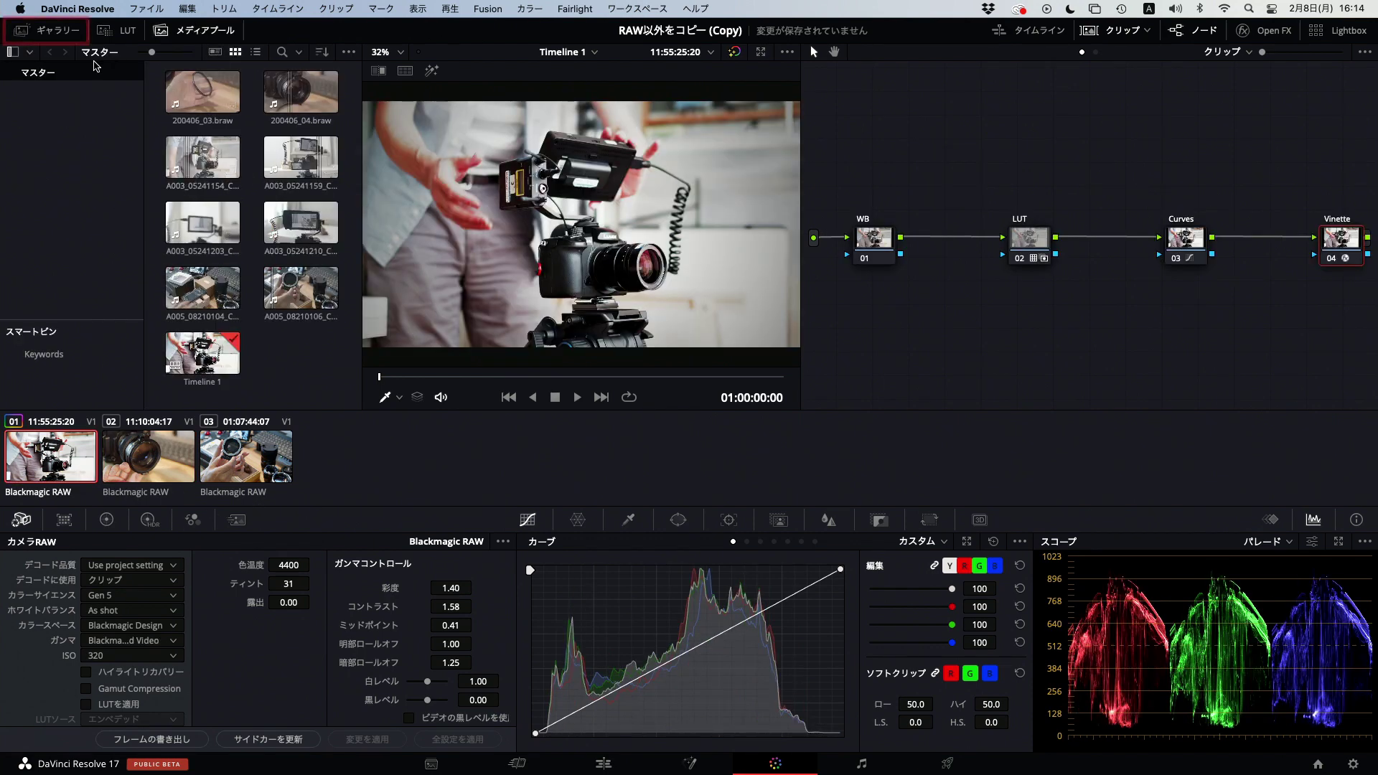
pyautogui.click(63, 32)
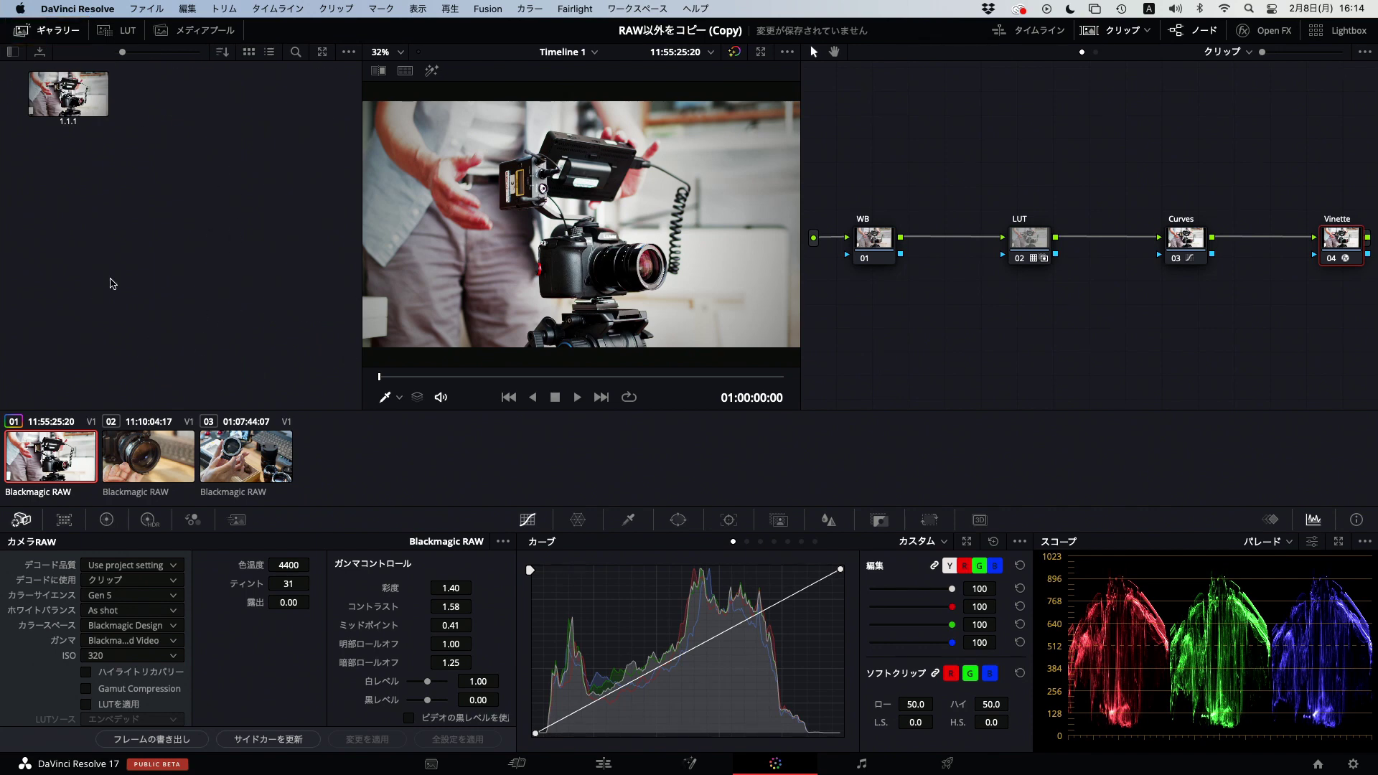
pyautogui.rightClick(259, 323)
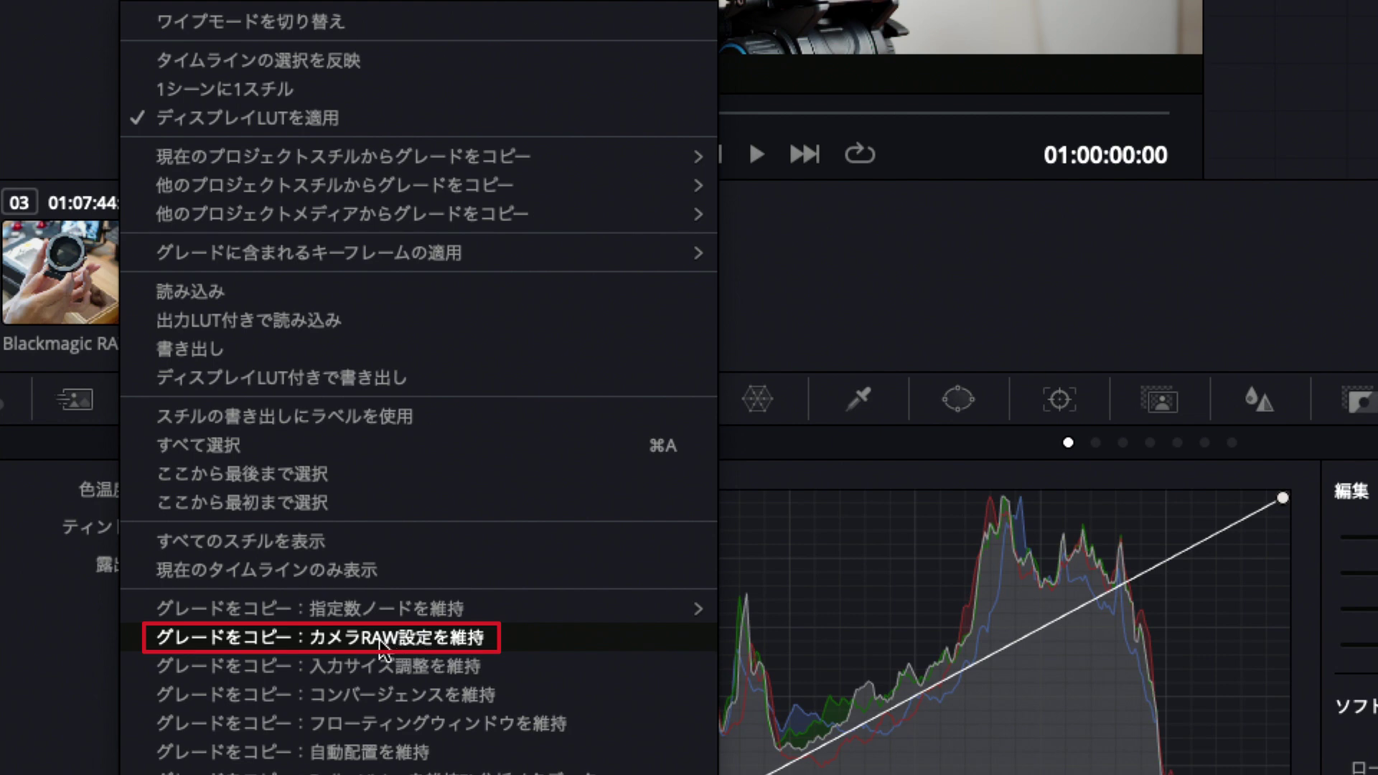
# Turn on the Gallery's グレードをコピー：カメラRAW設定を維持 (keep camera RAW settings) option.
pyautogui.click(351, 639)
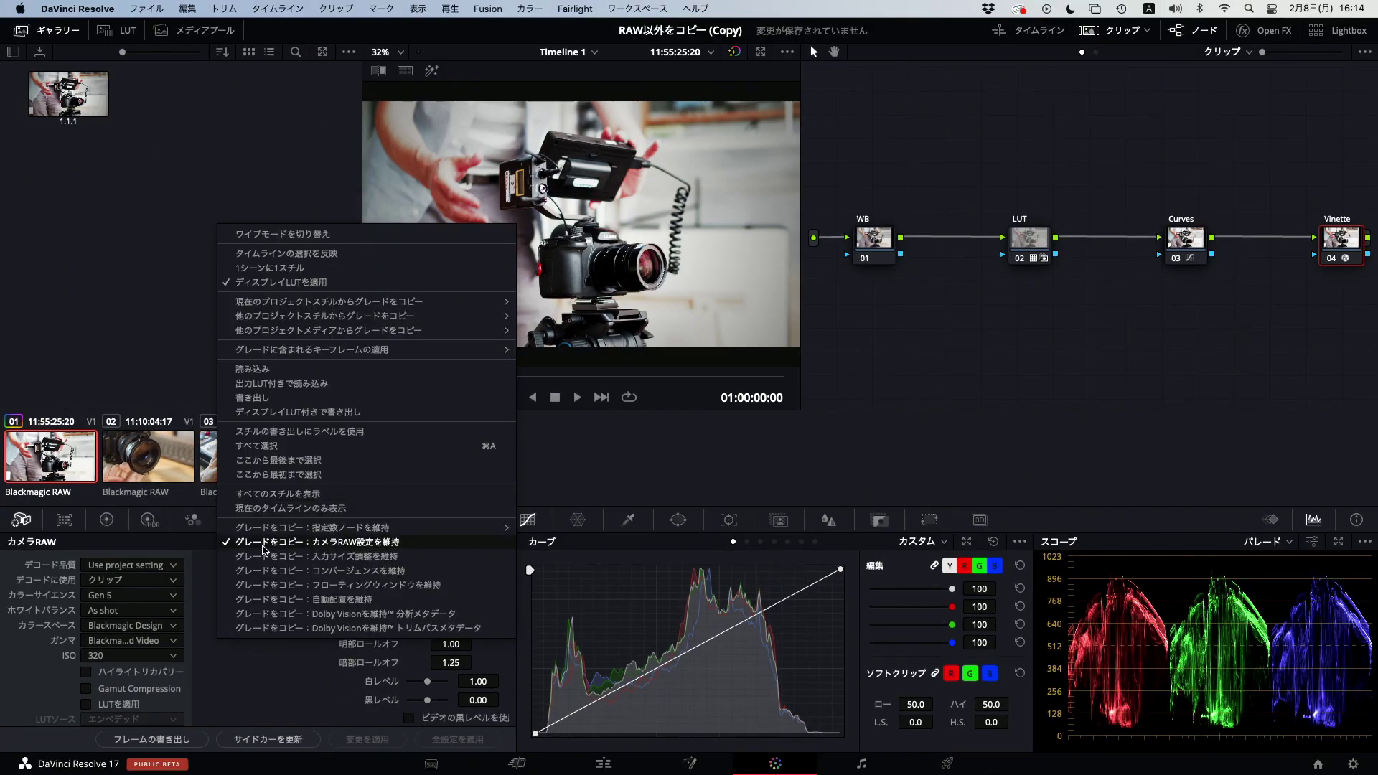
pyautogui.click(366, 549)
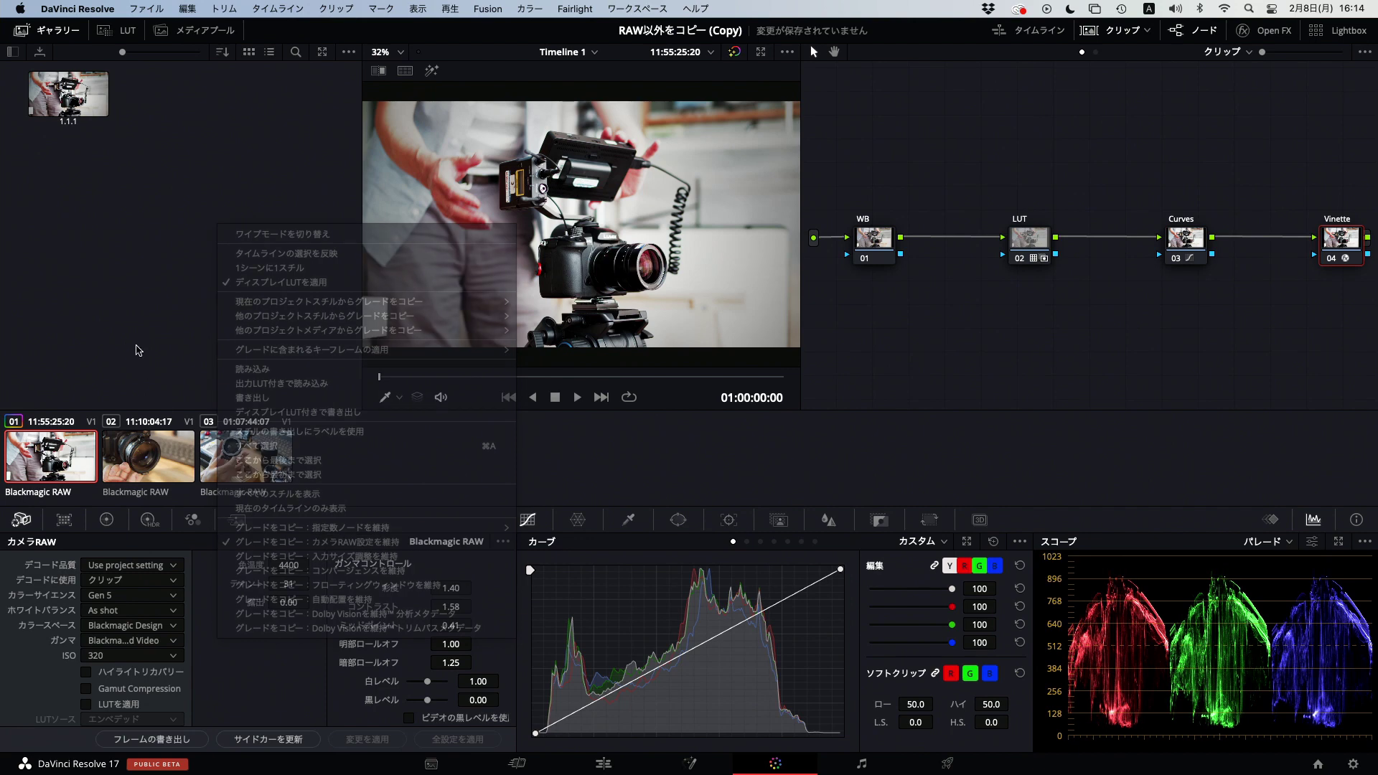
# Select clips 02 and 03 and apply clip 01's four-node grade to both.
pyautogui.click(166, 464)
pyautogui.keyDown('shift'); pyautogui.click(271, 468); pyautogui.keyUp('shift')
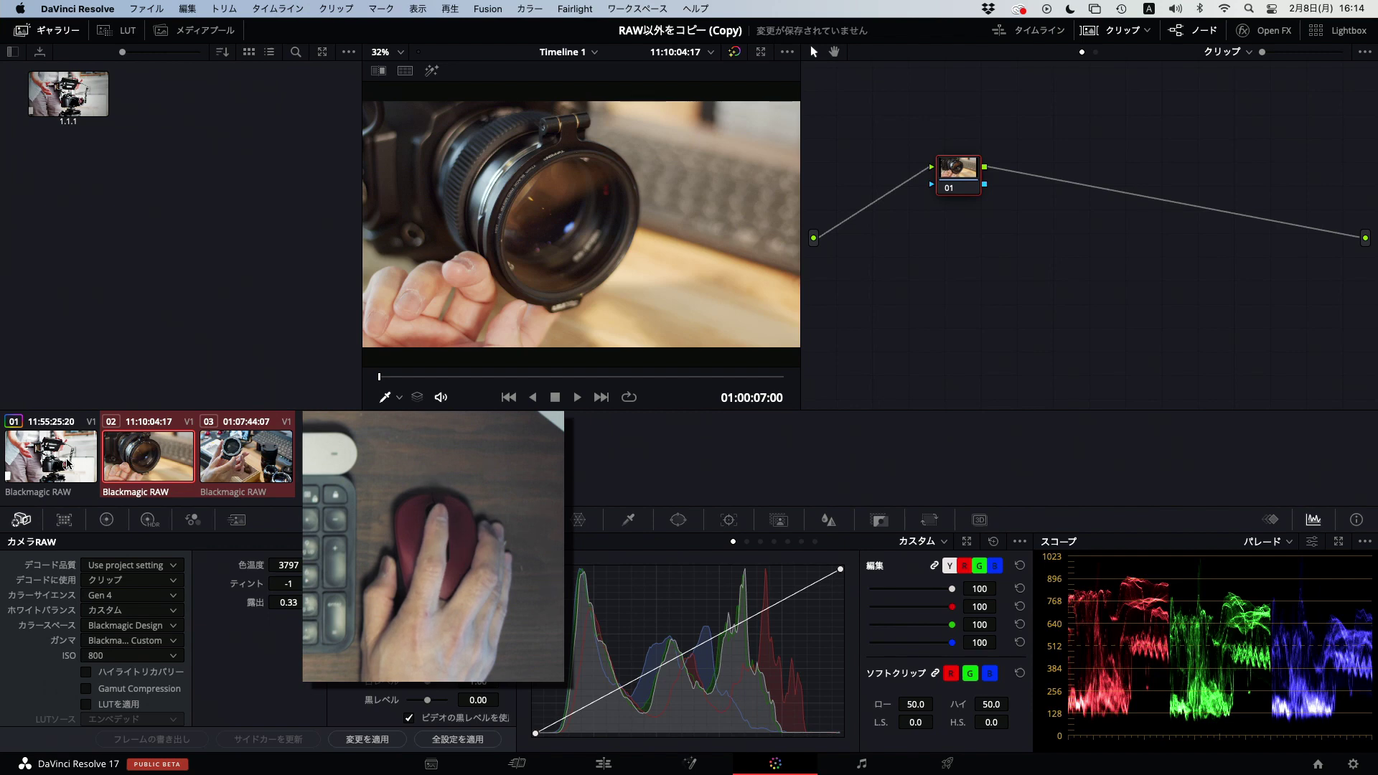
pyautogui.middleClick(68, 463)
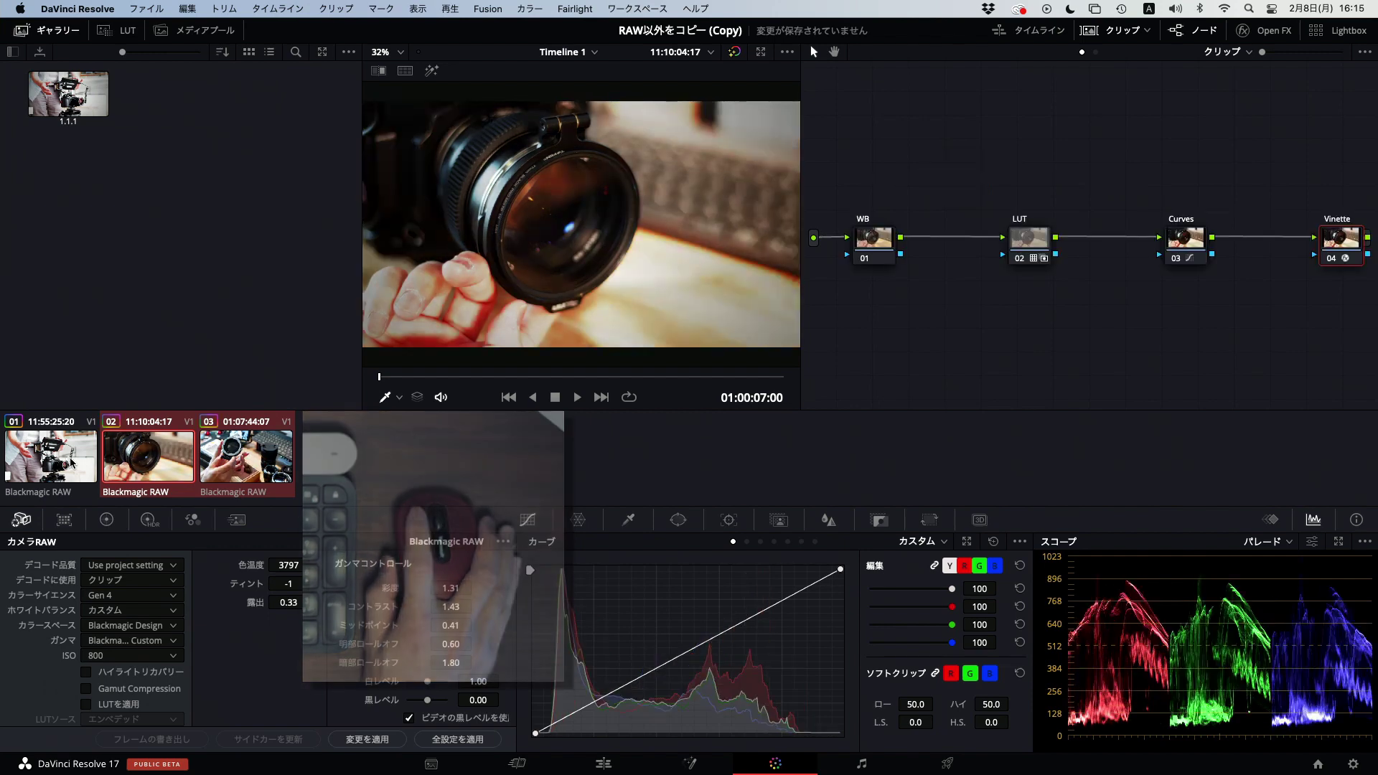
# Check that clips 02 and 03 kept their own camera RAW values, then return to clip 01.
pyautogui.click(164, 465)
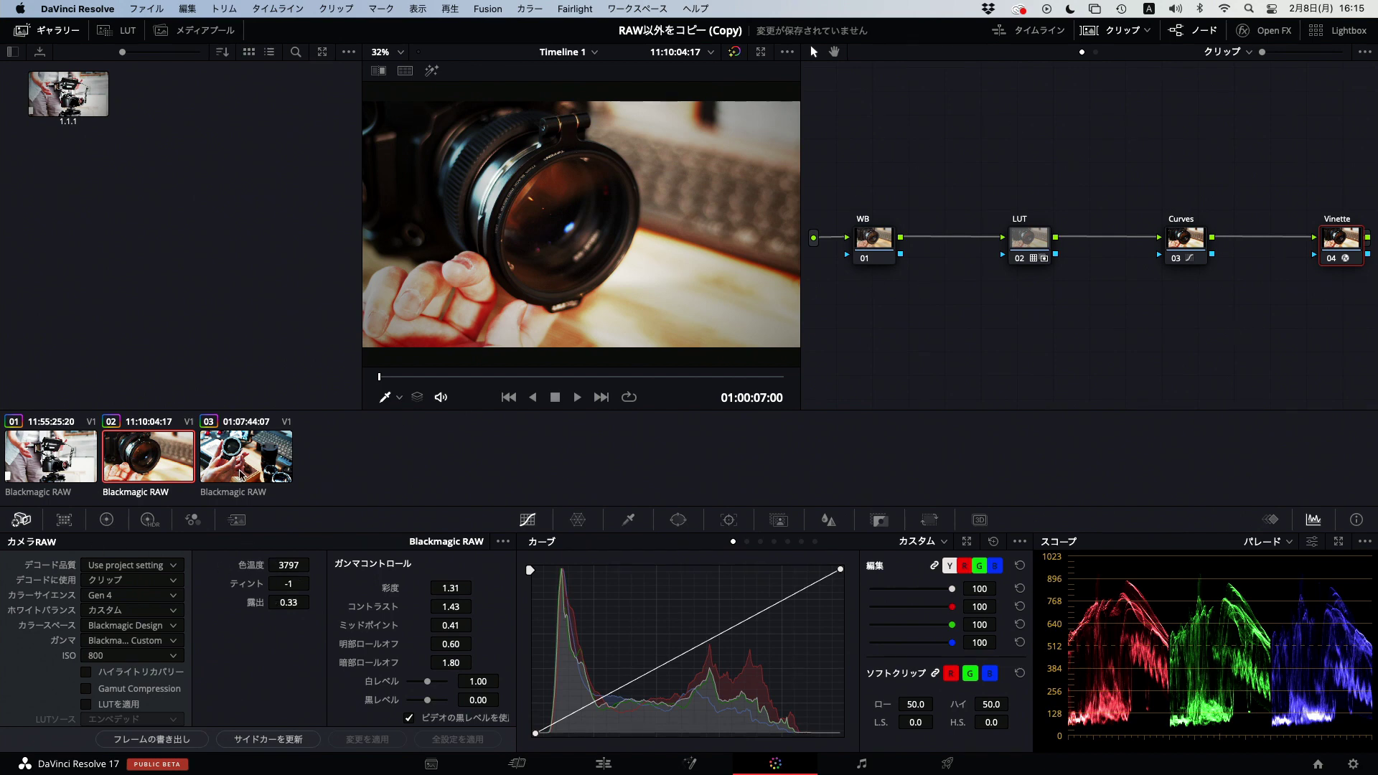
pyautogui.click(241, 474)
pyautogui.click(144, 460)
pyautogui.click(53, 465)
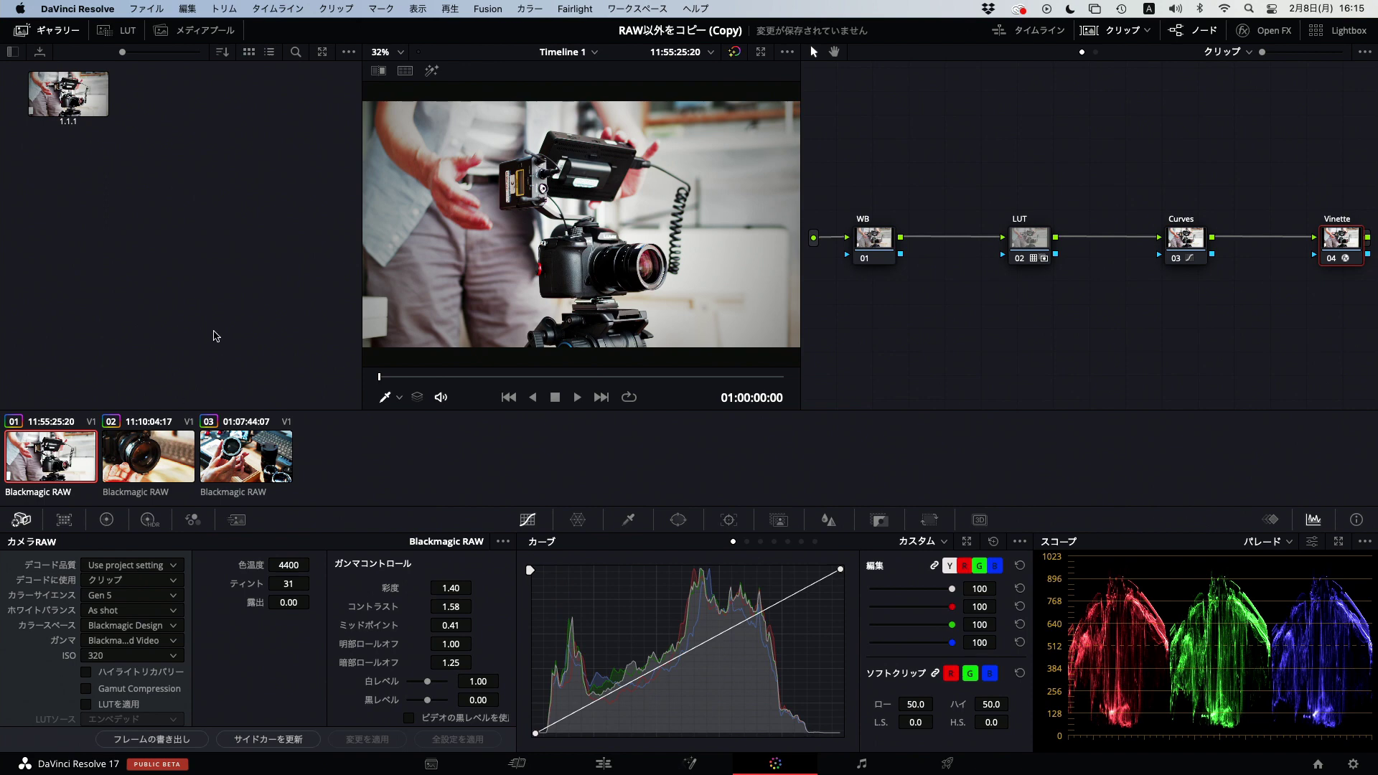
pyautogui.rightClick(215, 336)
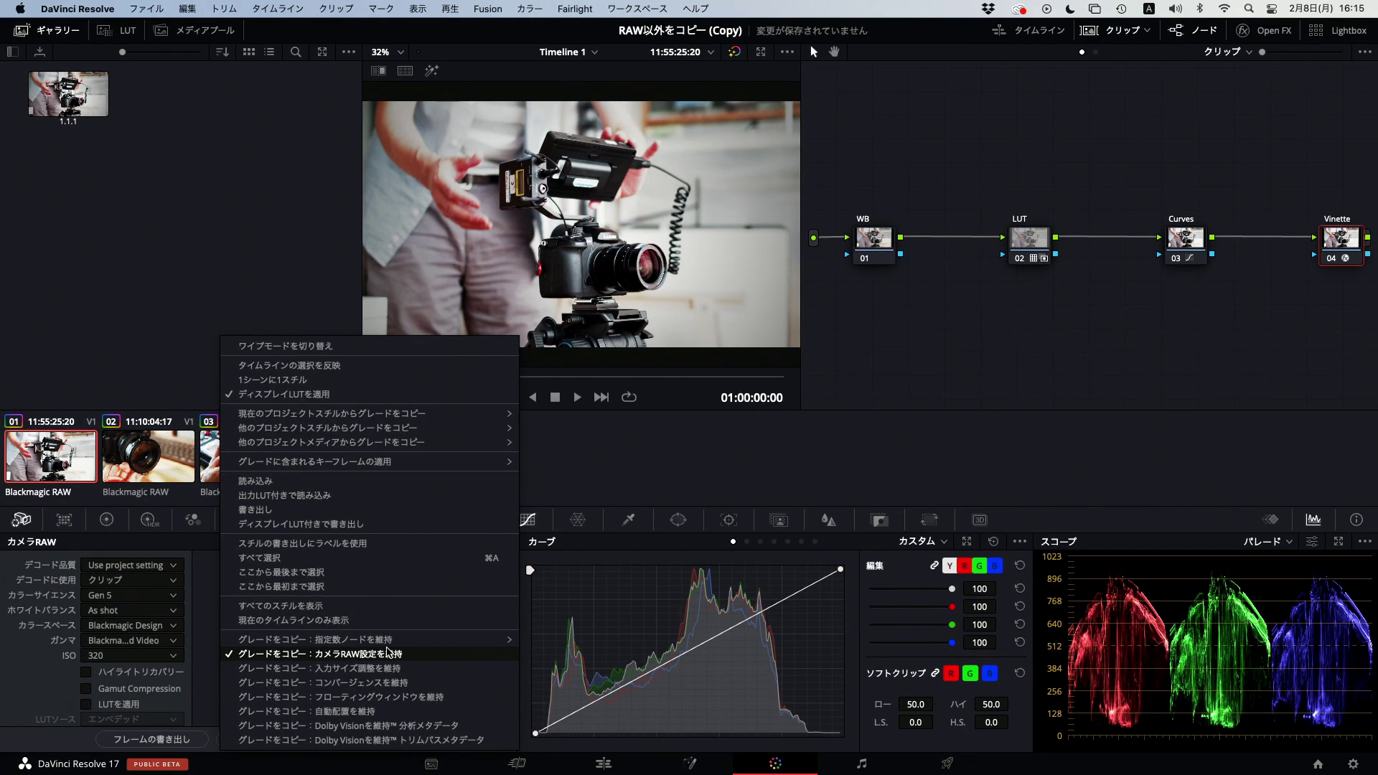
pyautogui.click(115, 268)
pyautogui.click(164, 474)
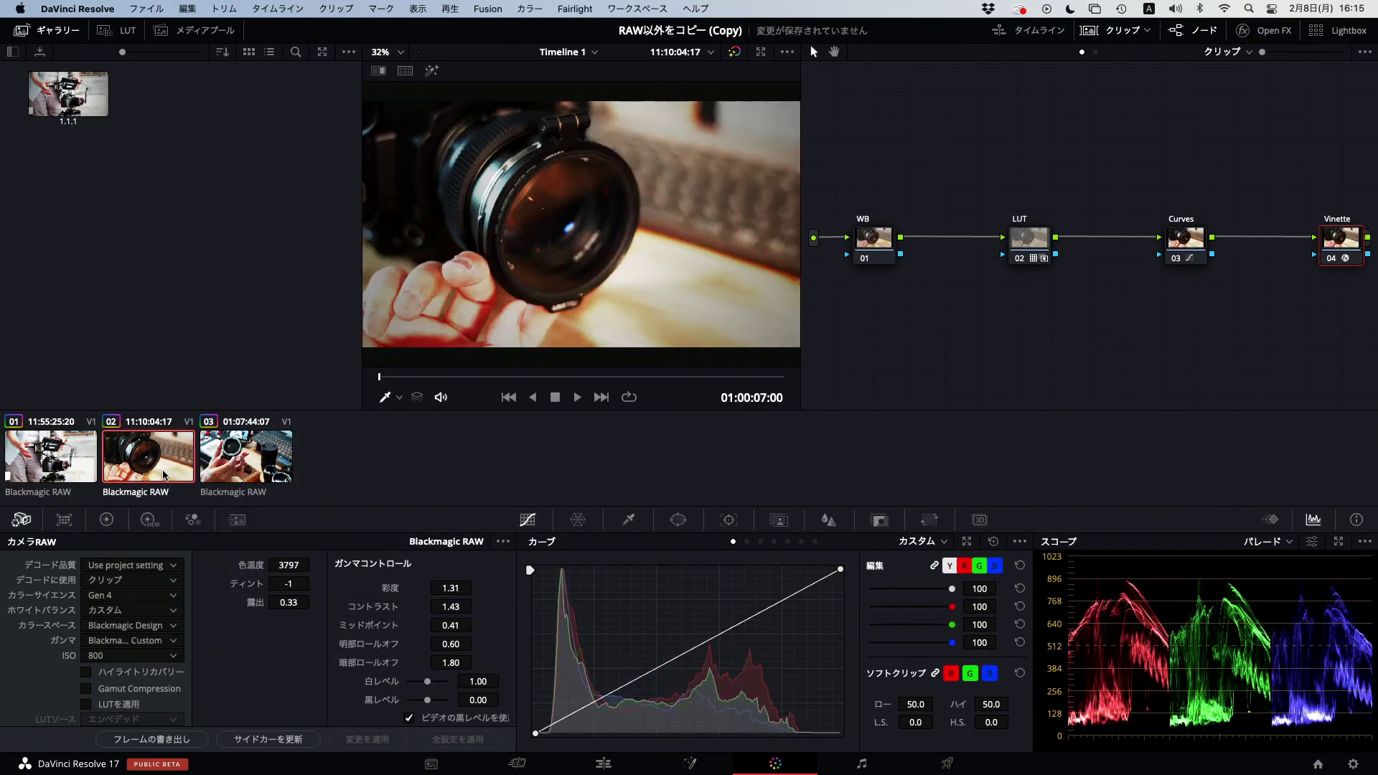
pyautogui.click(65, 459)
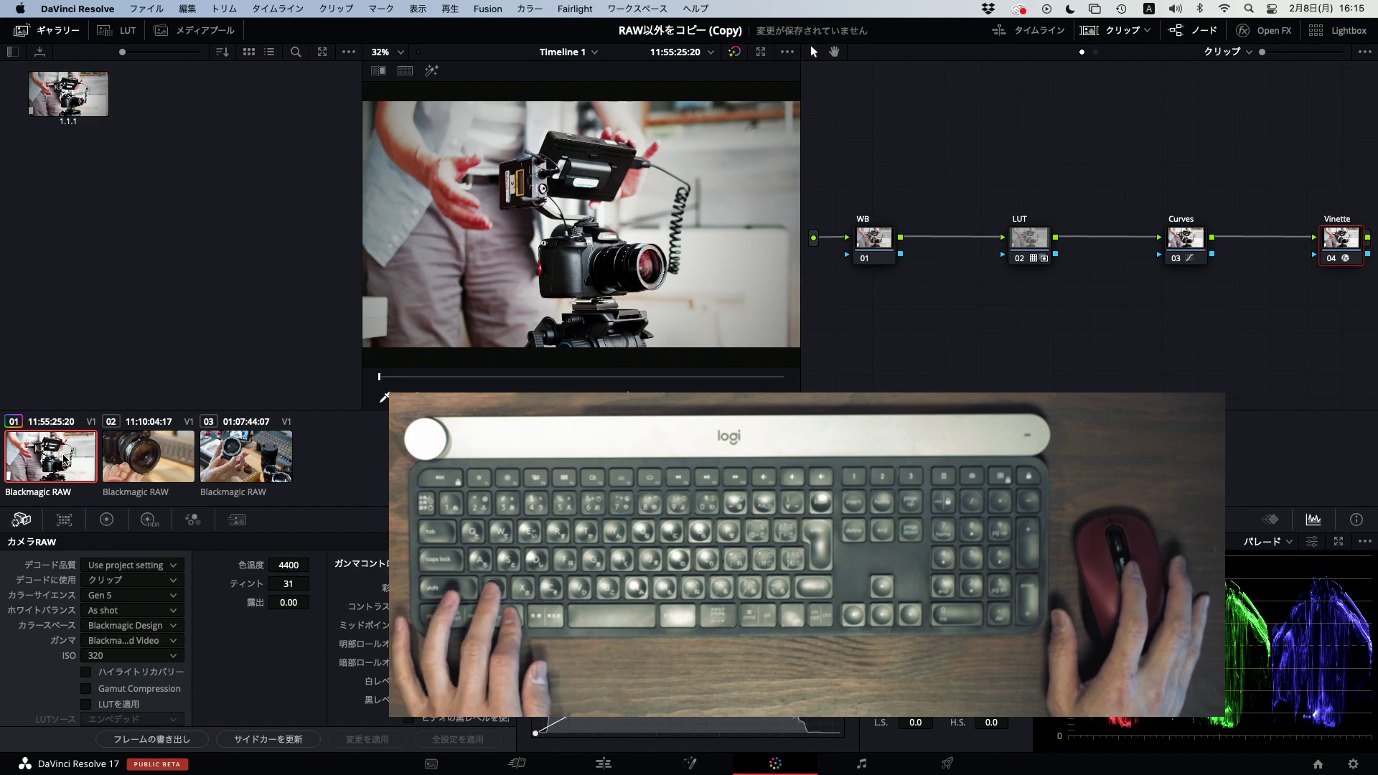
# Switch the grade-copy option to 入力サイズ調整を維持 and make clip 02 current.
pyautogui.rightClick(199, 328)
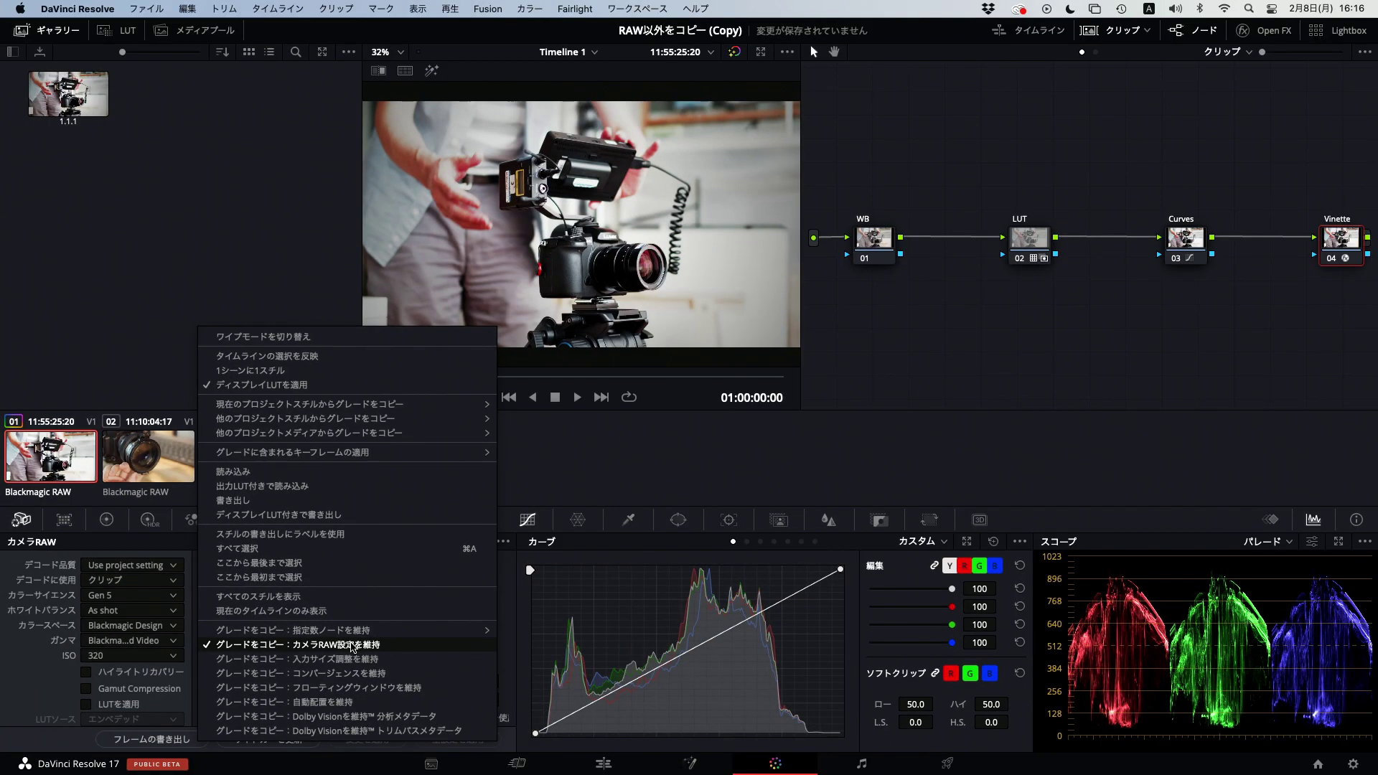
pyautogui.click(150, 357)
pyautogui.click(143, 460)
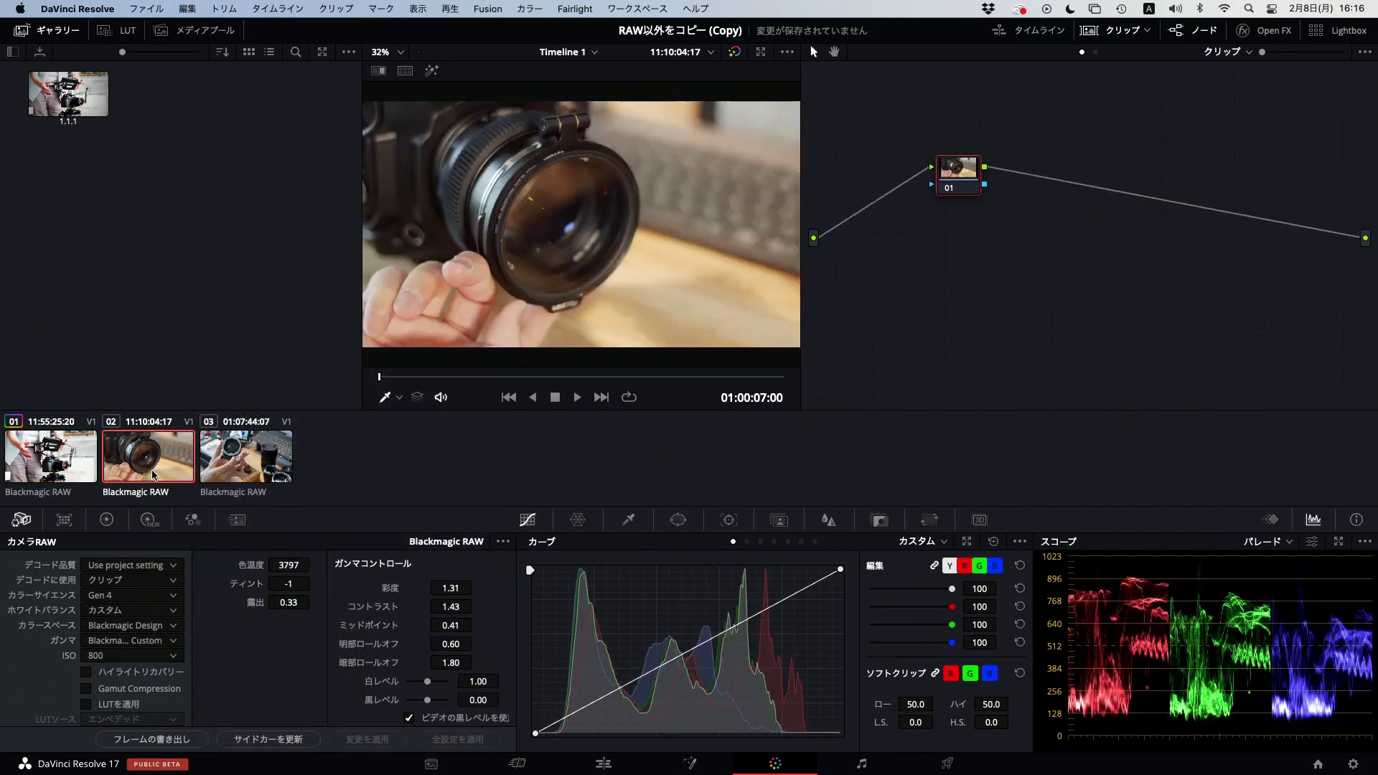
# Copy clip 01's grade onto clip 02, including colour temperature 4400 and tint 31.
pyautogui.click(249, 459)
pyautogui.click(142, 458)
pyautogui.click(269, 470)
pyautogui.click(160, 465)
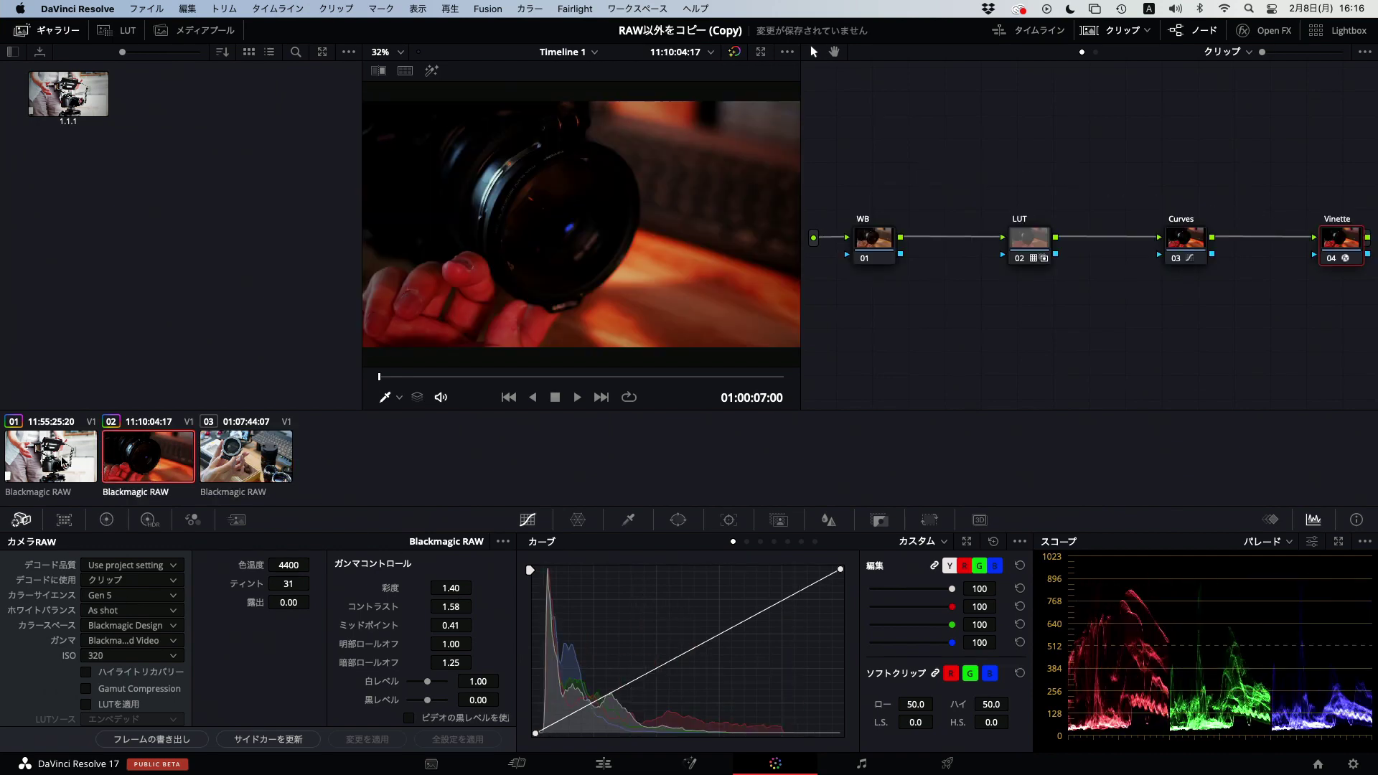
pyautogui.click(64, 461)
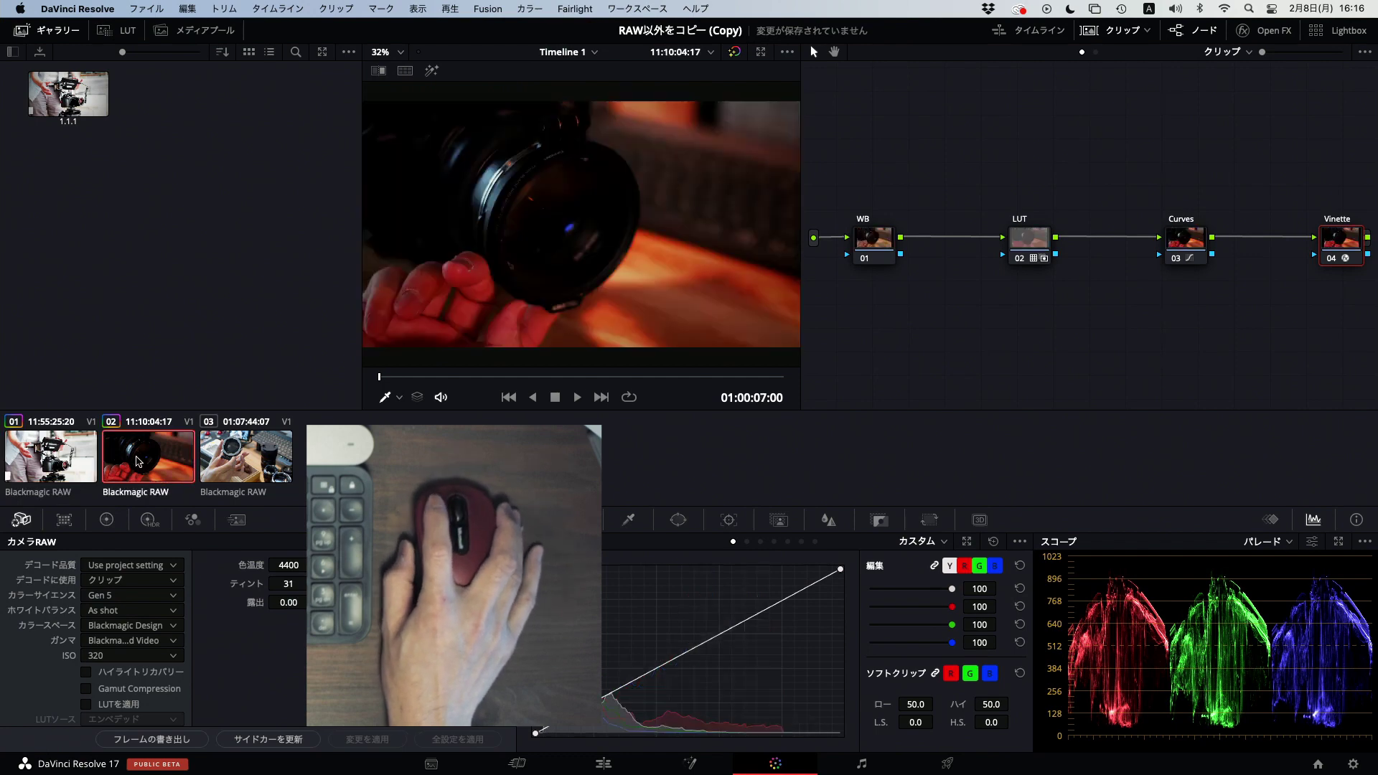
pyautogui.rightClick(556, 261)
# Grab still 1.1.2, drop it onto clip 02, close the Memory menu unused, and view clip 03.
pyautogui.click(587, 283)
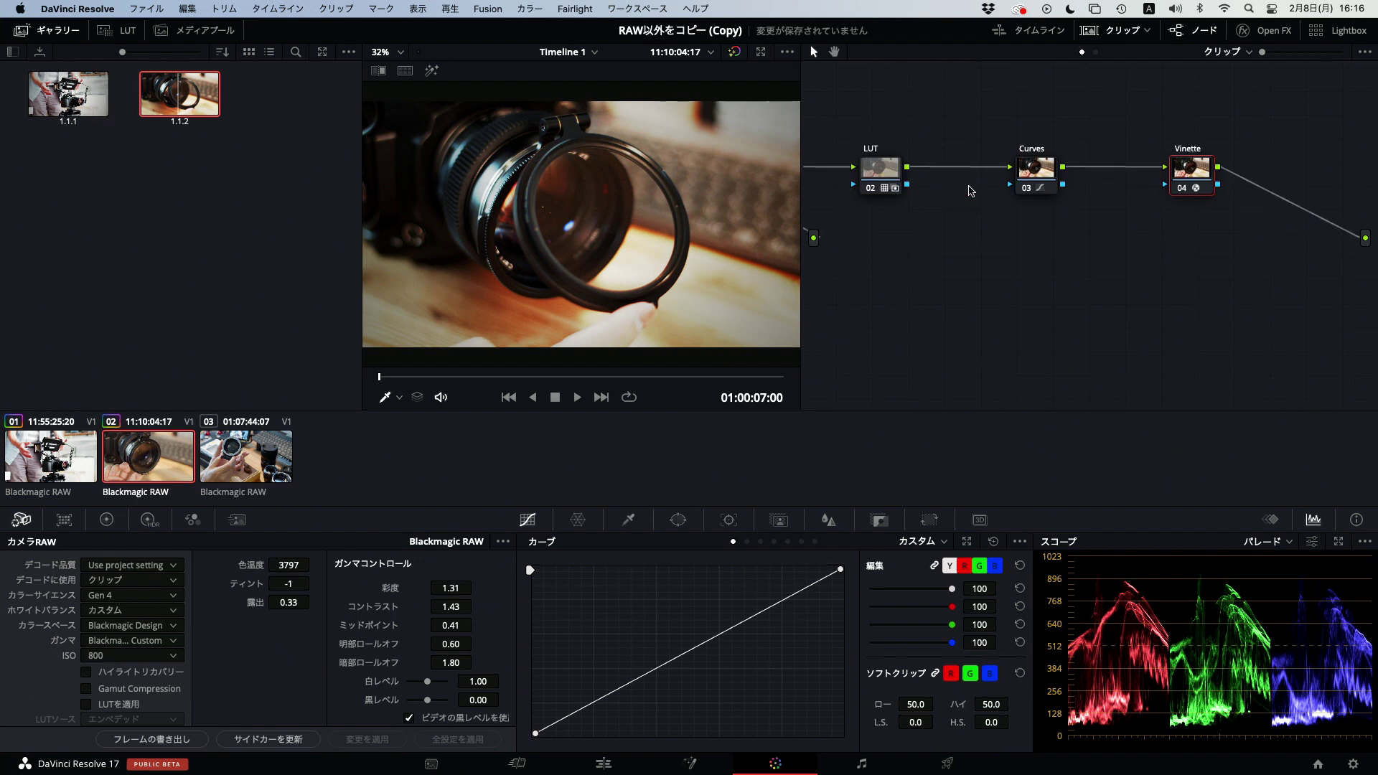
pyautogui.moveTo(587, 133); pyautogui.dragTo(150, 460)
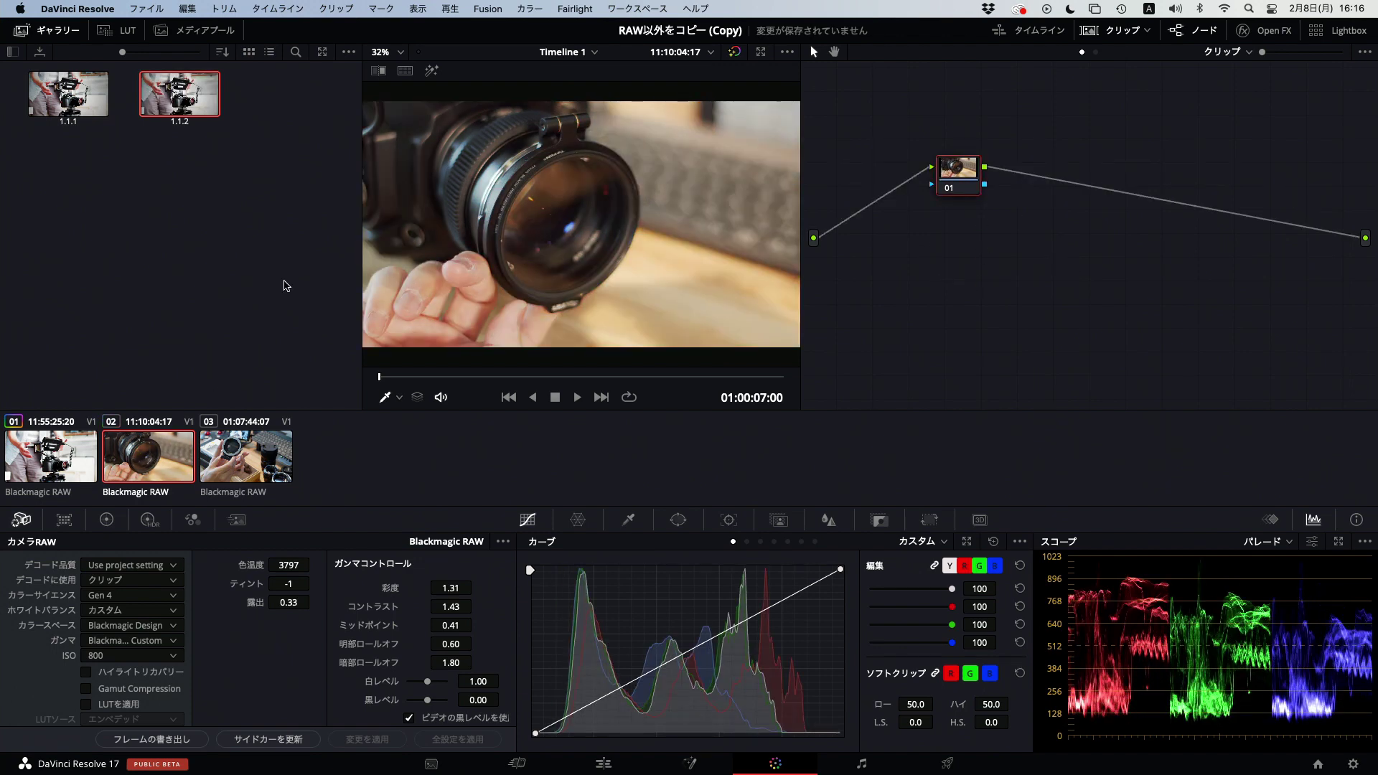
pyautogui.click(529, 8)
pyautogui.moveTo(610, 306)
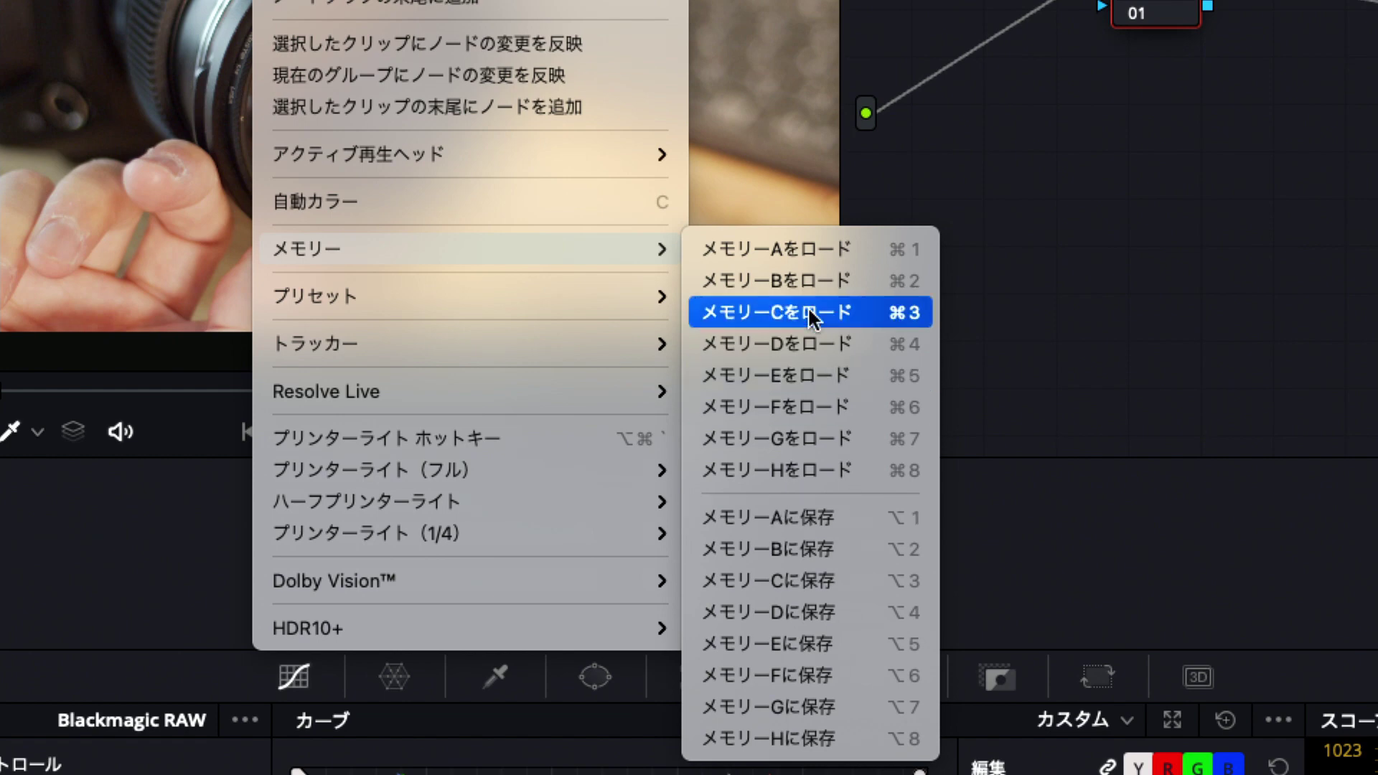
pyautogui.click(149, 218)
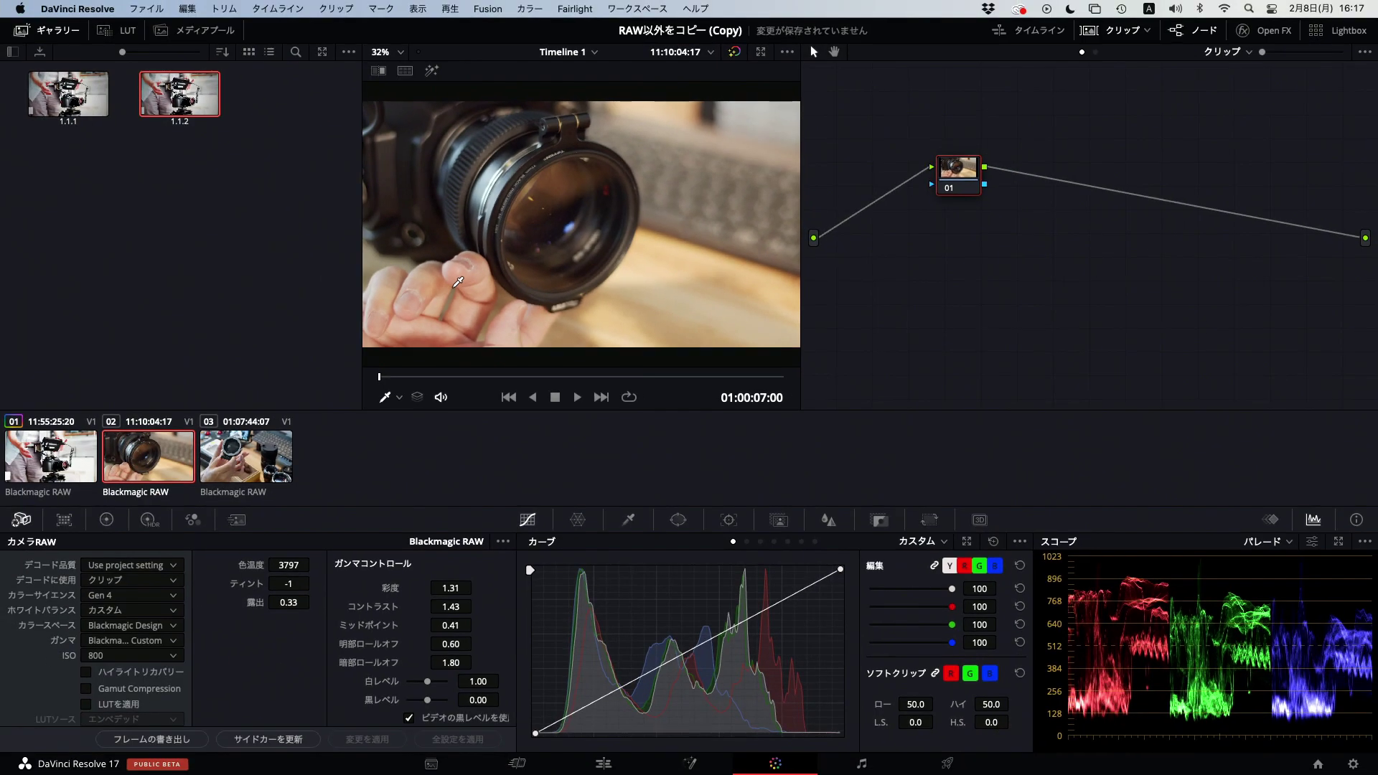
pyautogui.click(246, 456)
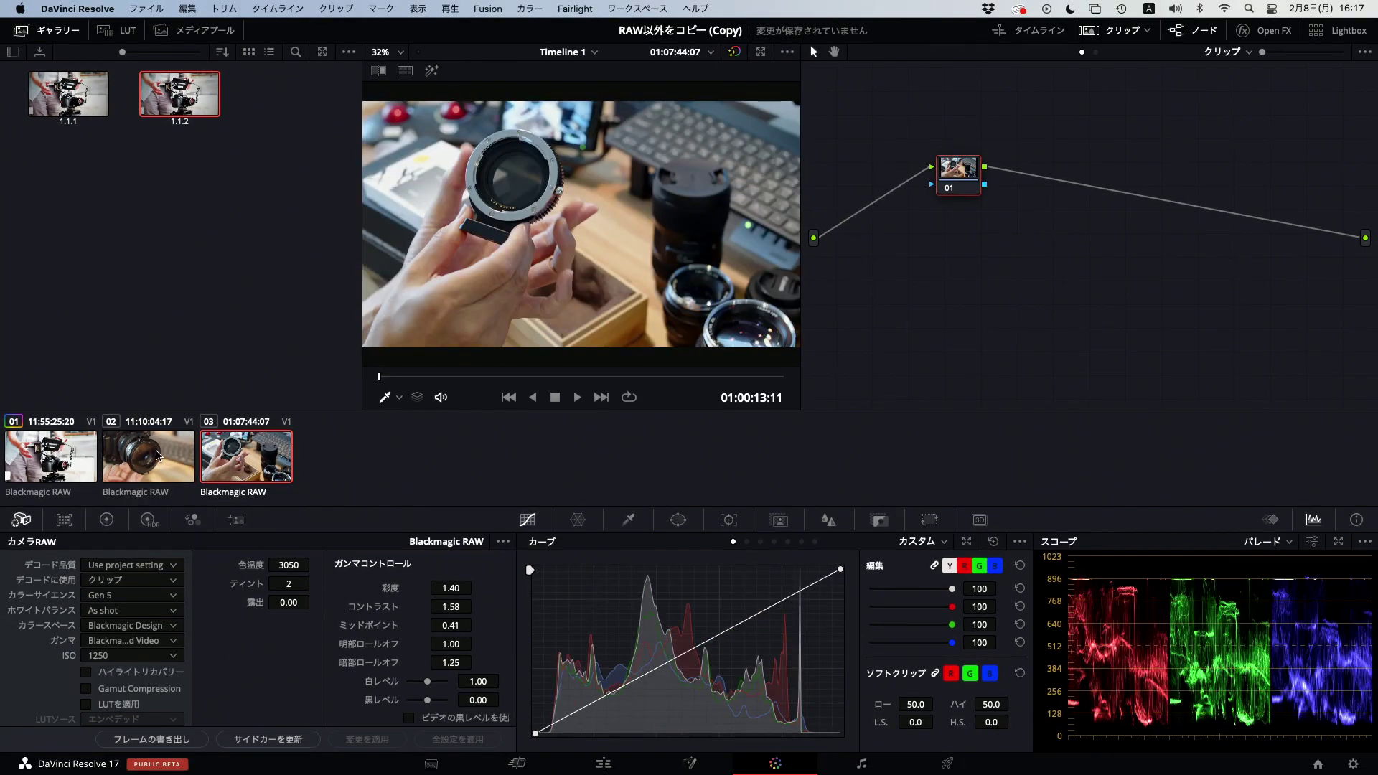
pyautogui.rightClick(244, 345)
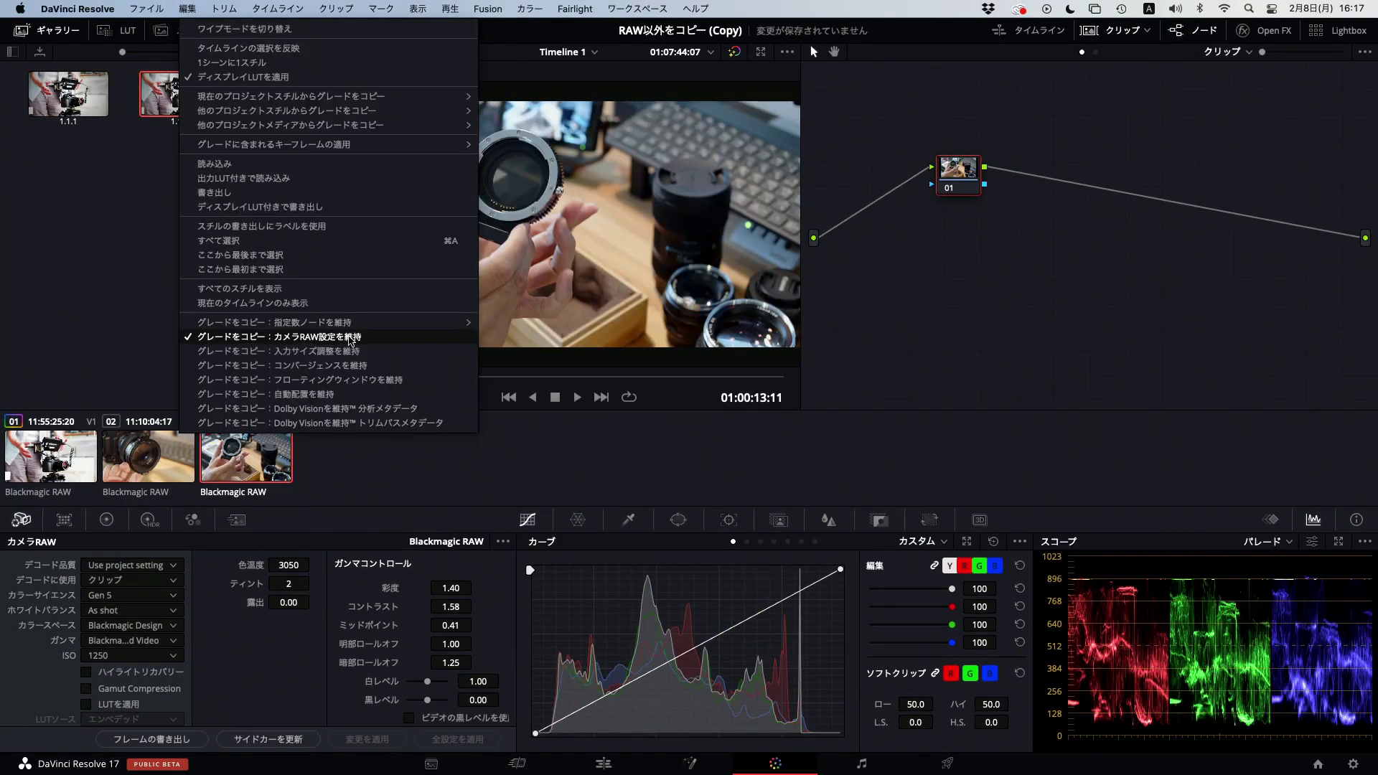
pyautogui.click(303, 342)
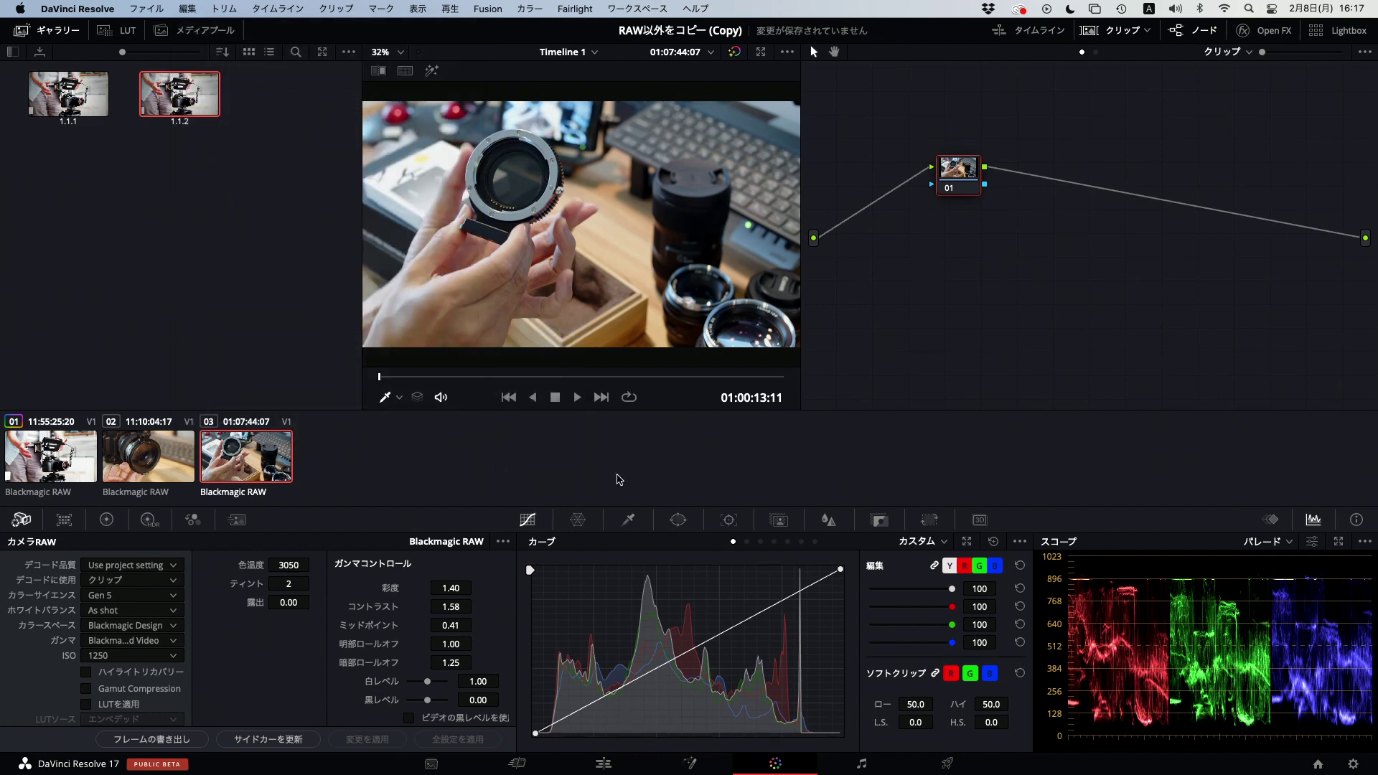